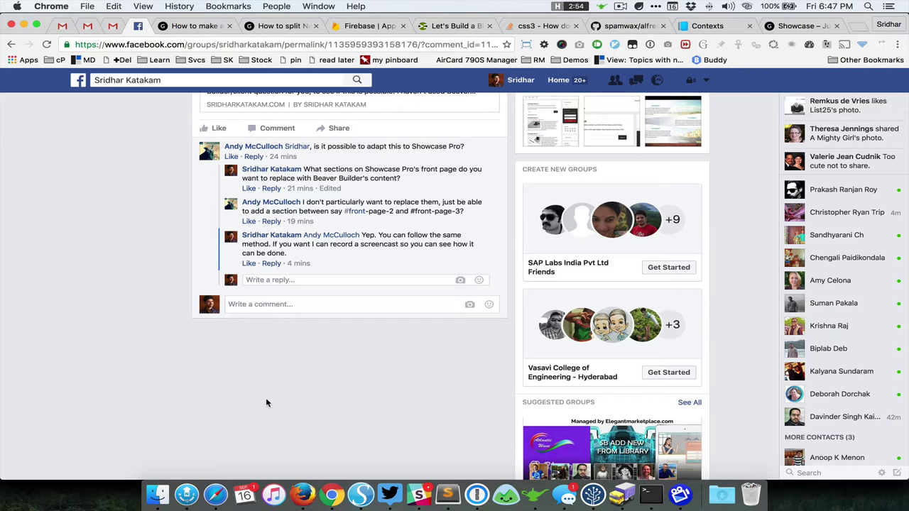
# Scroll through the Showcase front page, then go to the Facebook thread and Sublime Text.
pyautogui.click(795, 26)
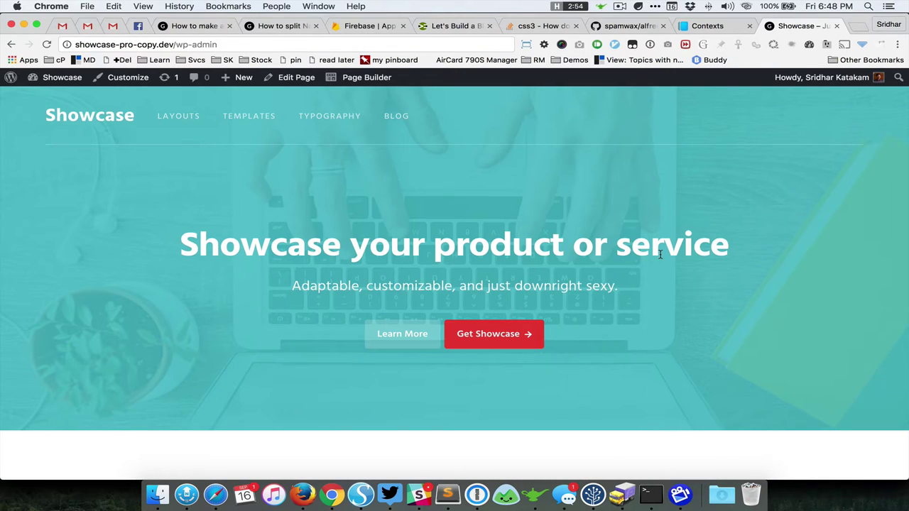
pyautogui.scroll(-5, 660, 254)
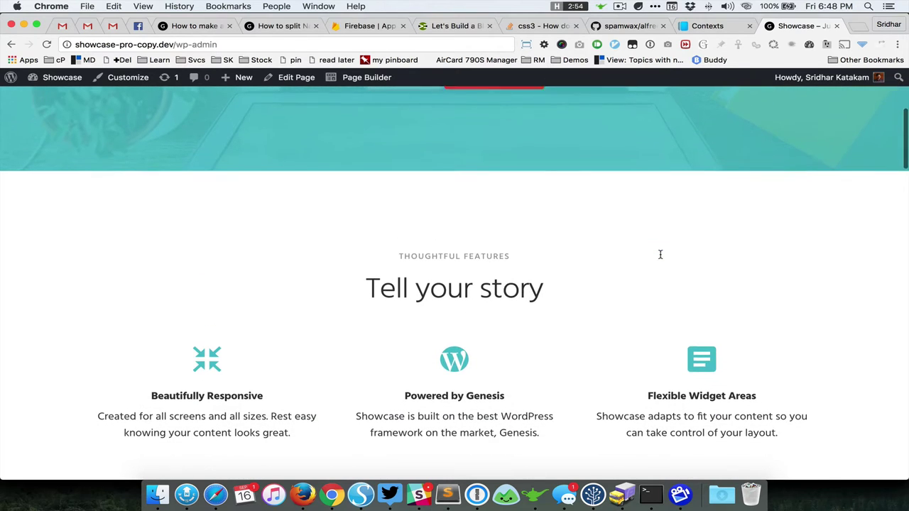
pyautogui.scroll(-10, 613, 256)
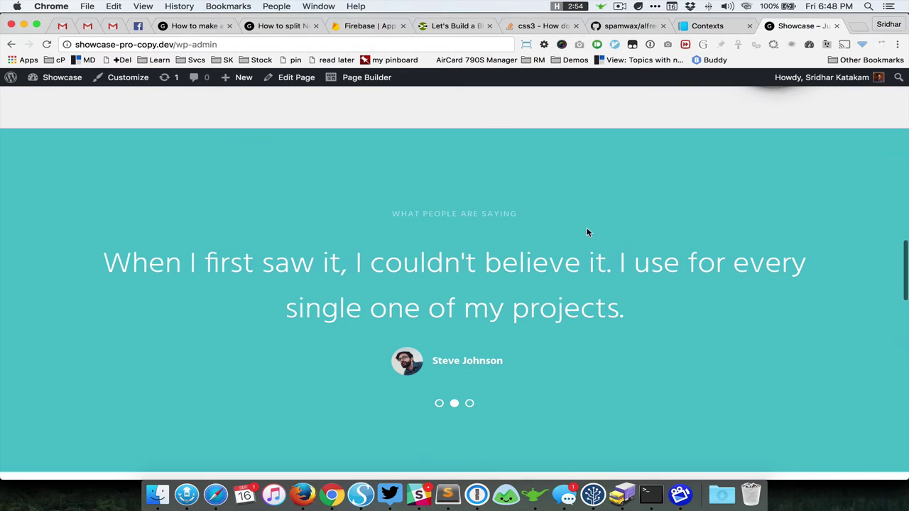
pyautogui.click(139, 32)
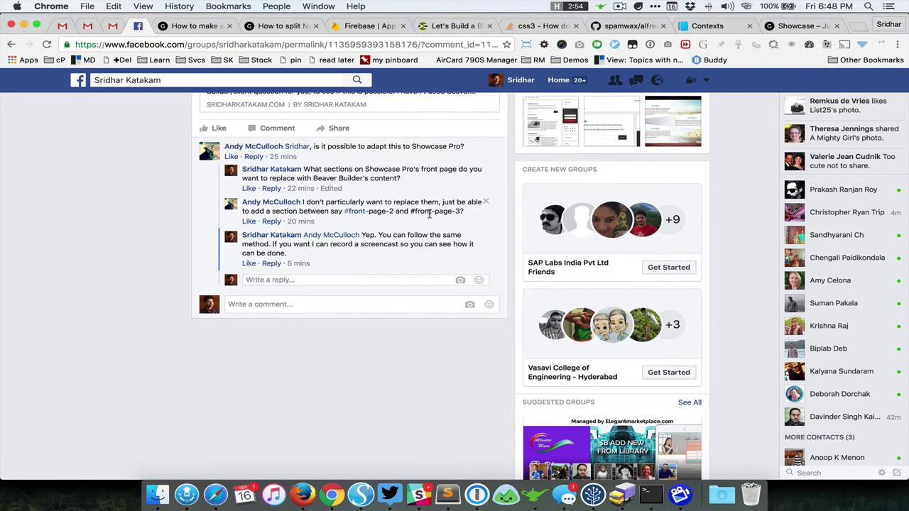
pyautogui.click(448, 494)
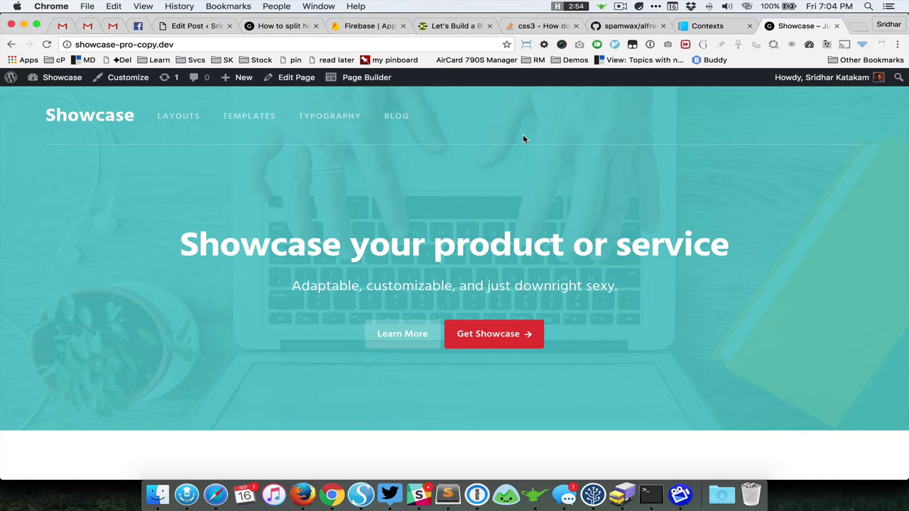
# Load /wp-admin and open Settings > Reading, which shows Home as the static front page.
pyautogui.press('super+l')
pyautogui.press('Right')
pyautogui.write('/w')
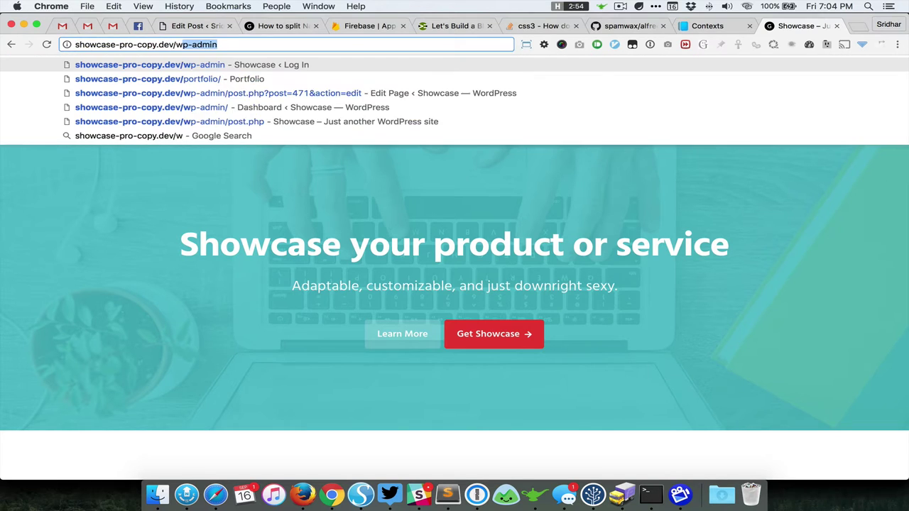
pyautogui.press('Return')
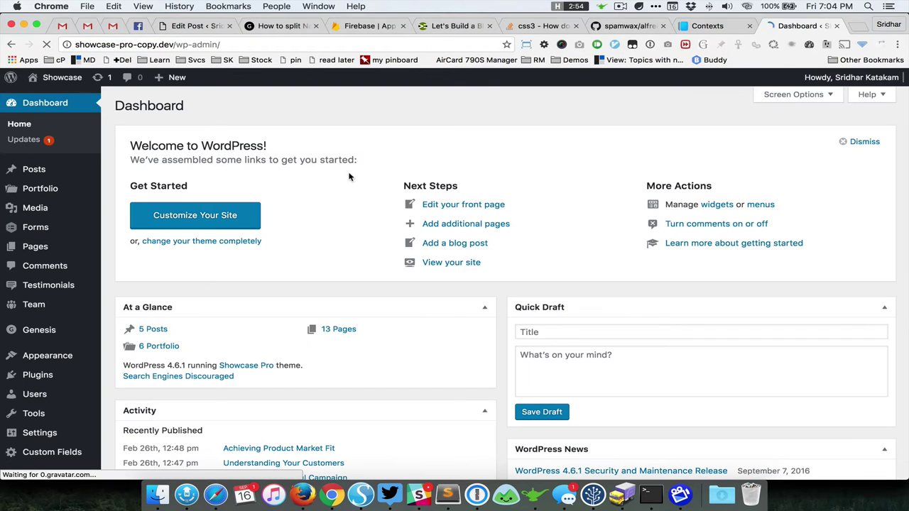
pyautogui.scroll(-3, 290, 209)
pyautogui.moveTo(69, 381)
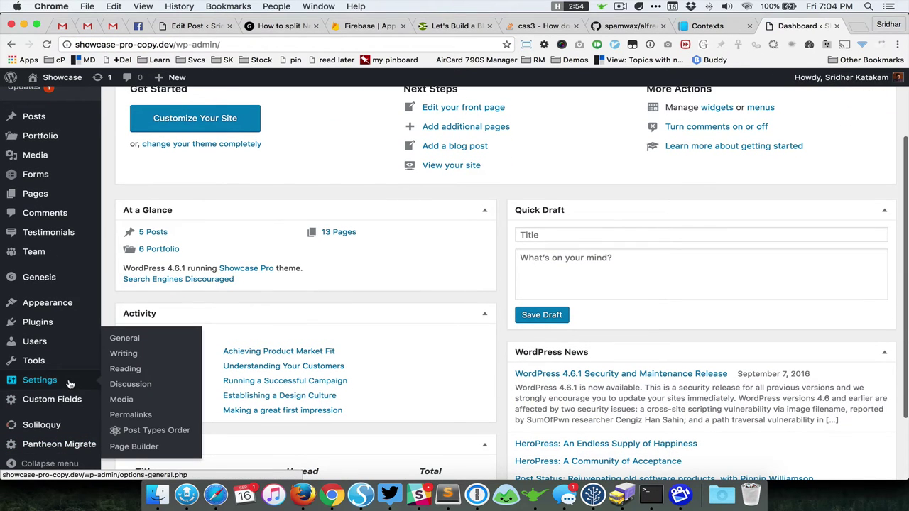
pyautogui.click(112, 371)
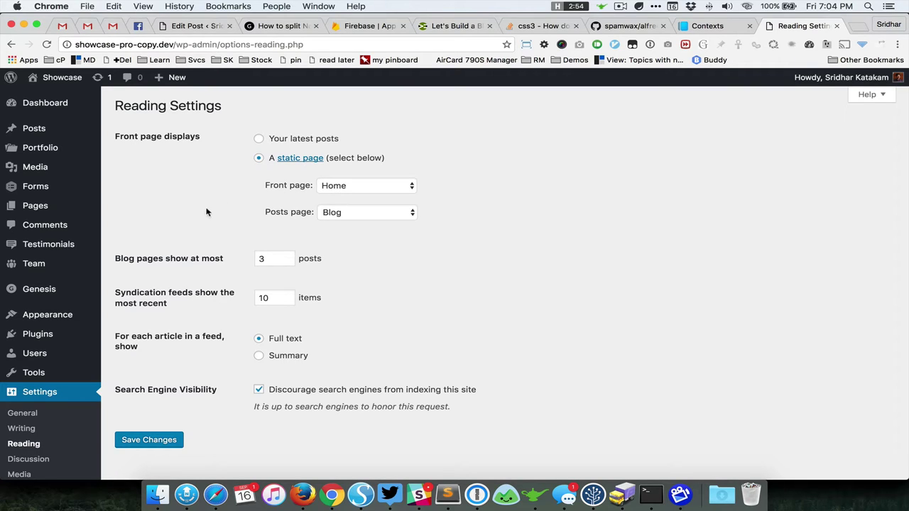
pyautogui.moveTo(78, 215)
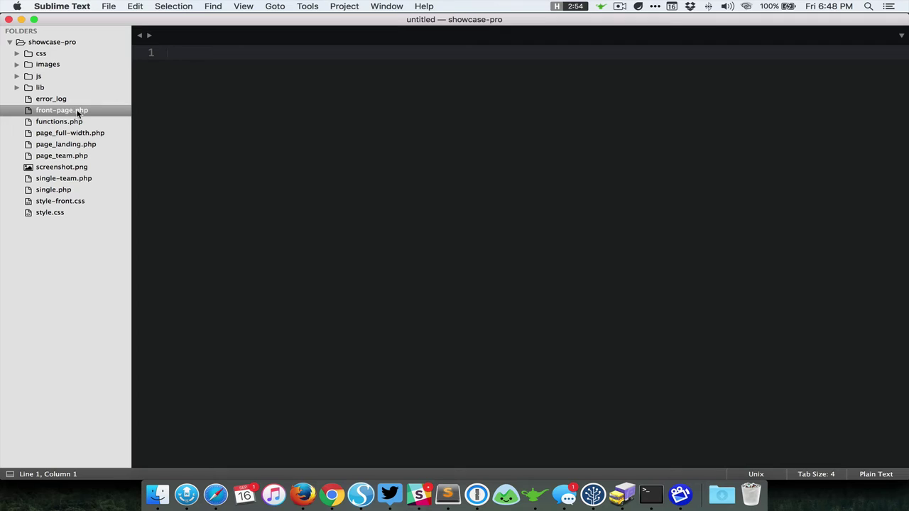
# Open front-page.php from the theme folder and scroll to showcase_front_page_widgets().
pyautogui.doubleClick(76, 111)
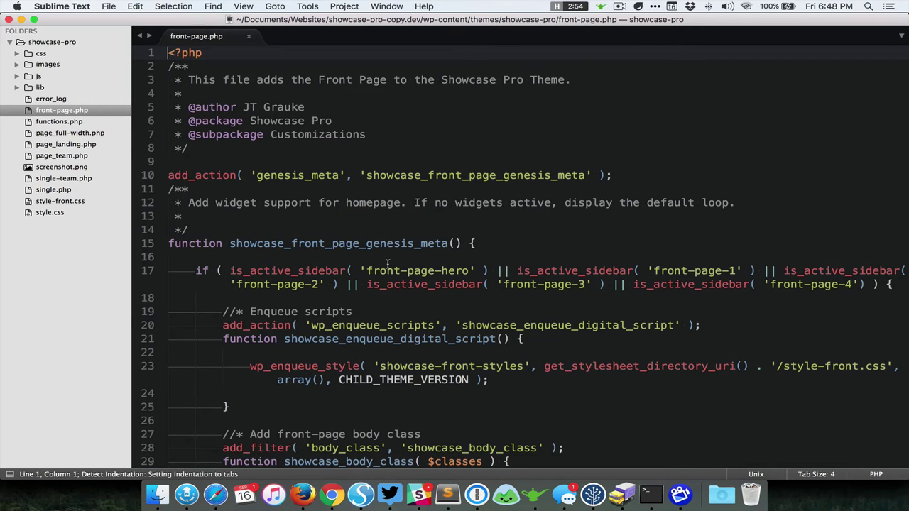
pyautogui.scroll(-12, 387, 264)
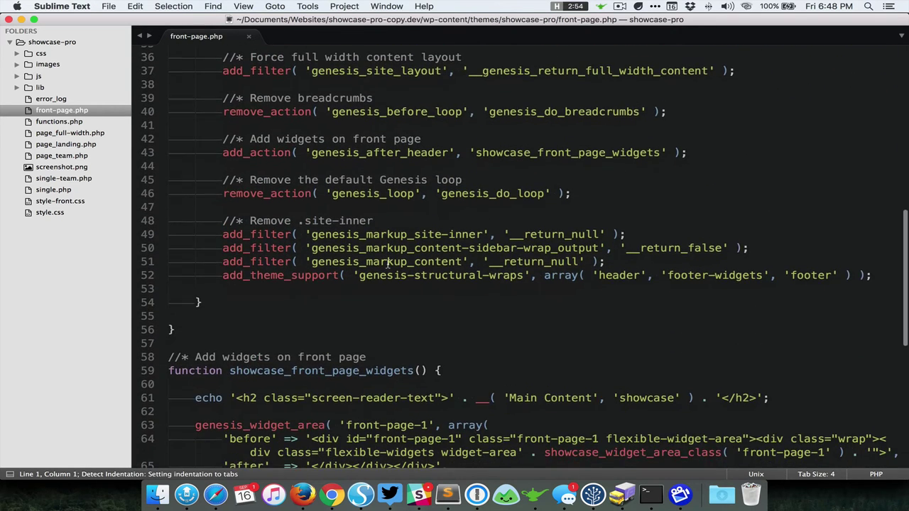
pyautogui.scroll(-8, 387, 263)
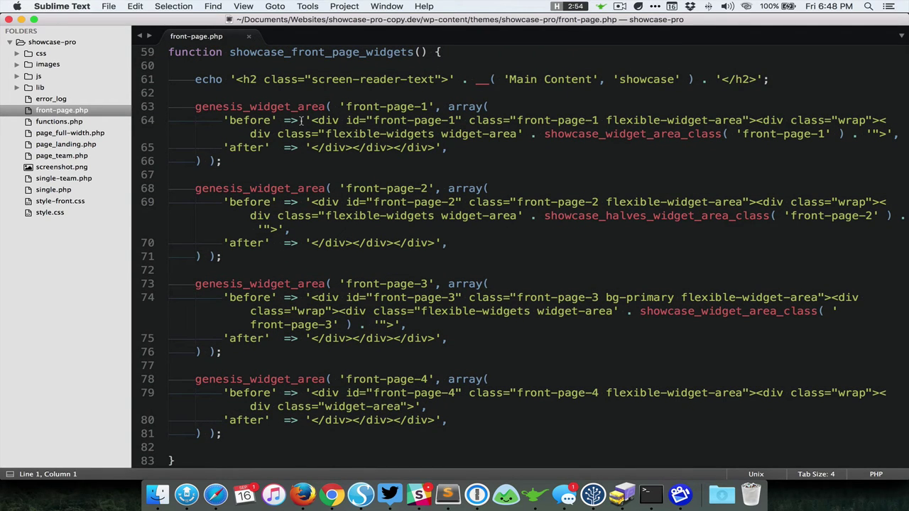
# Point out the four front-page widget areas and add blank lines after front-page-2.
pyautogui.click(417, 108)
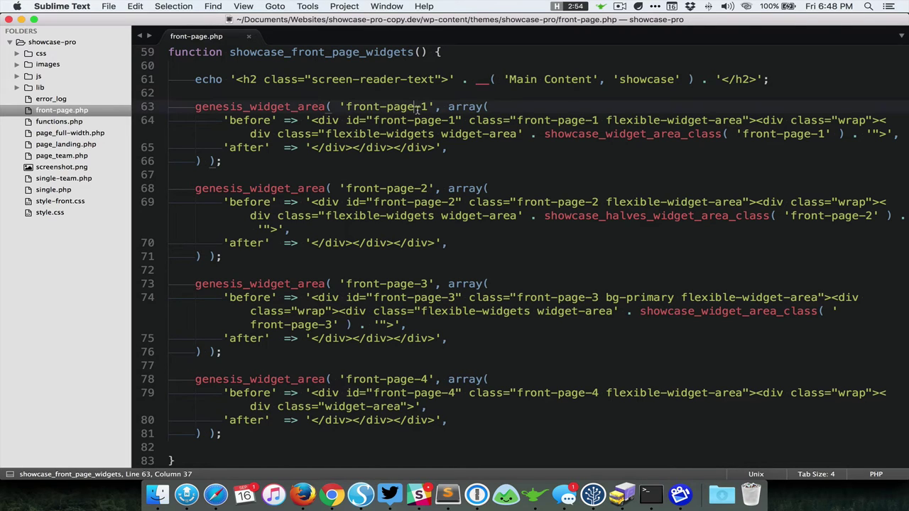
pyautogui.click(427, 190)
pyautogui.click(423, 283)
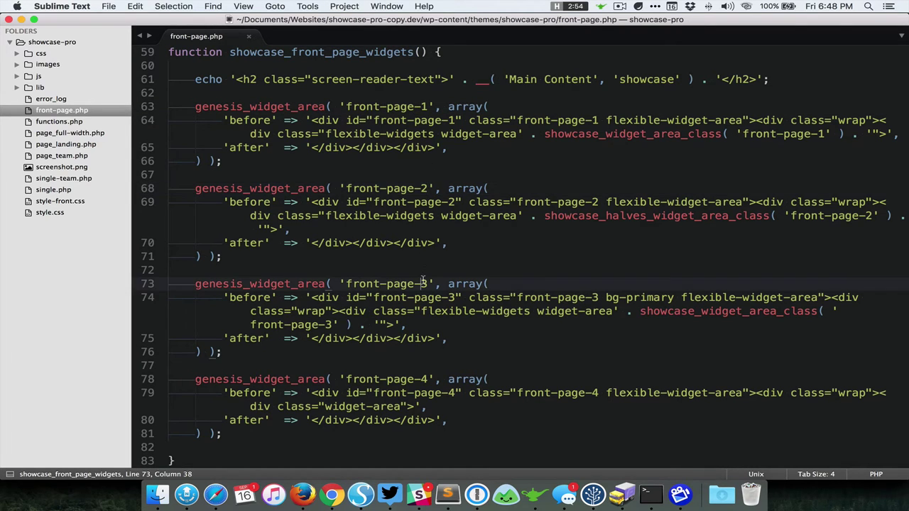
pyautogui.click(428, 379)
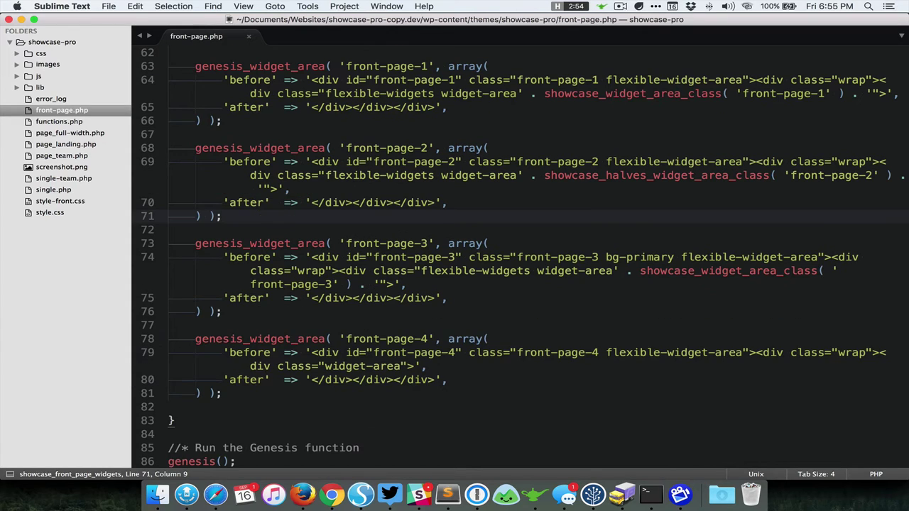
pyautogui.press('Return')
pyautogui.press('Return')
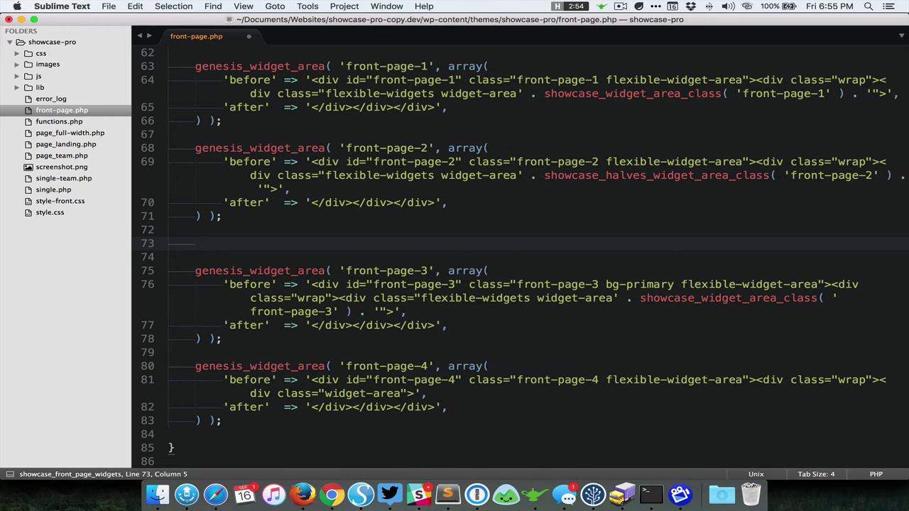
# Paste the the_post()/the_content() snippet from clipboard history at line 73, indent it, and save.
pyautogui.press('super+s')
pyautogui.press('super+shift+v')
pyautogui.press('Up')
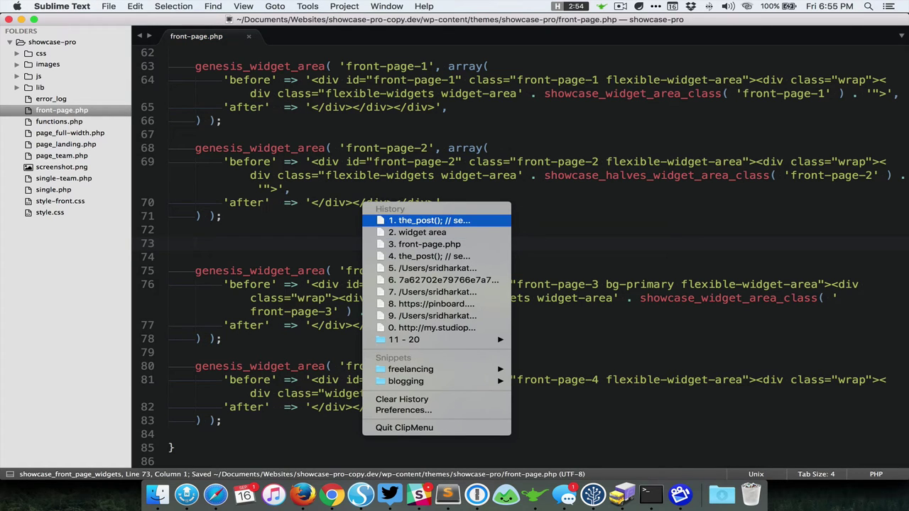
pyautogui.press('Return')
pyautogui.click(169, 244)
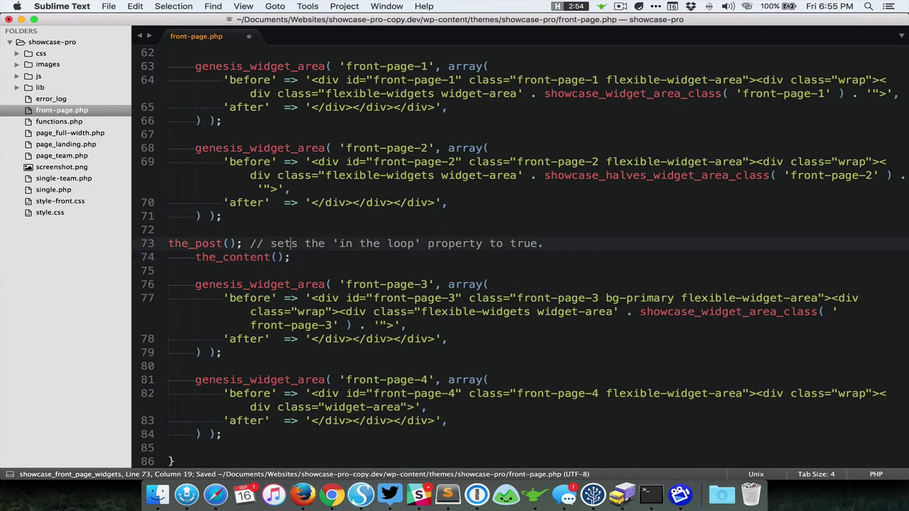
pyautogui.press('Tab')
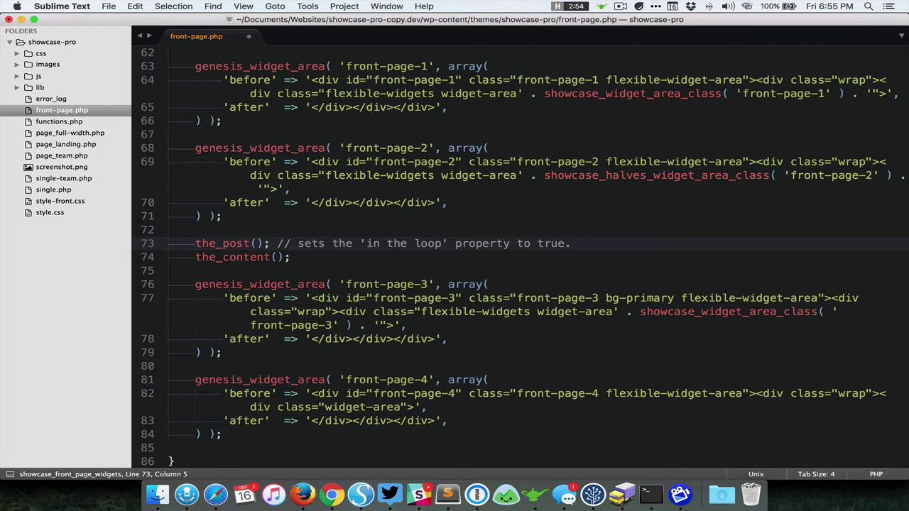
pyautogui.press('super+Tab')
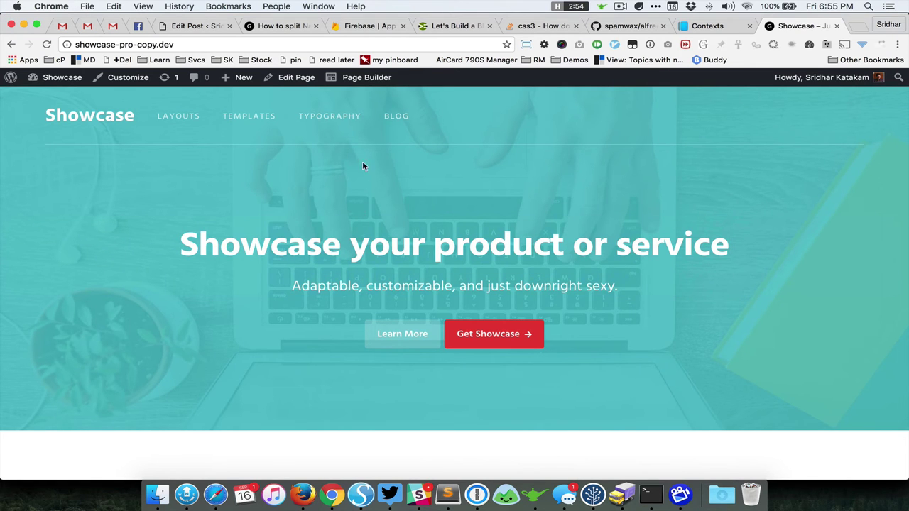
# Open the front page in Beaver Builder, cancel Layout Templates, and scroll to the empty drop zone.
pyautogui.click(367, 78)
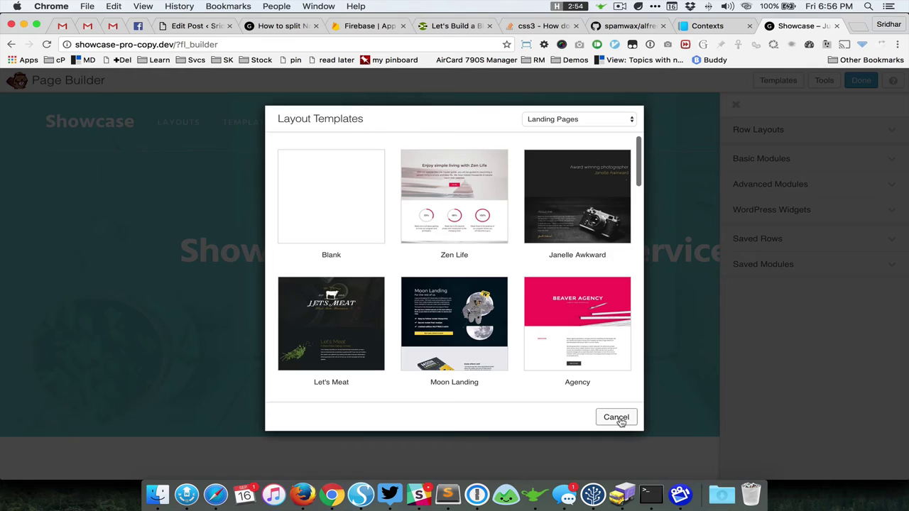
pyautogui.click(616, 418)
pyautogui.scroll(-12, 596, 318)
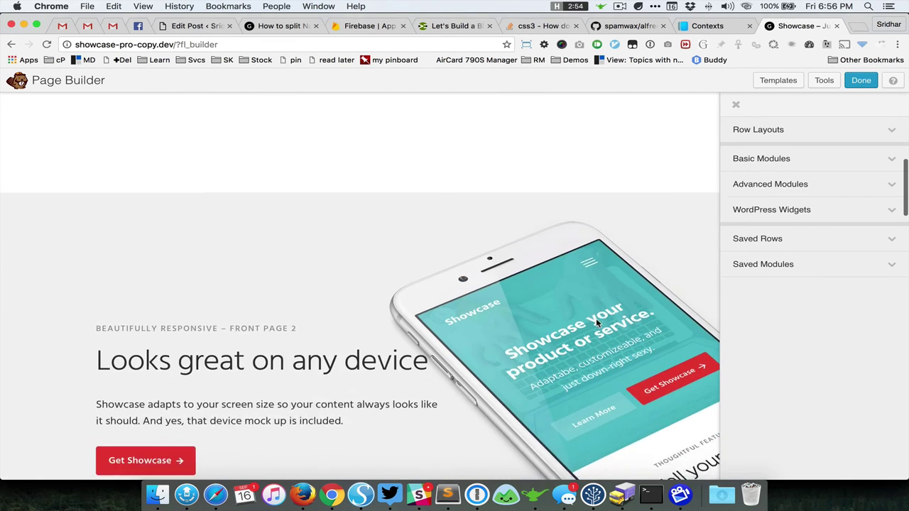
pyautogui.scroll(-6, 596, 318)
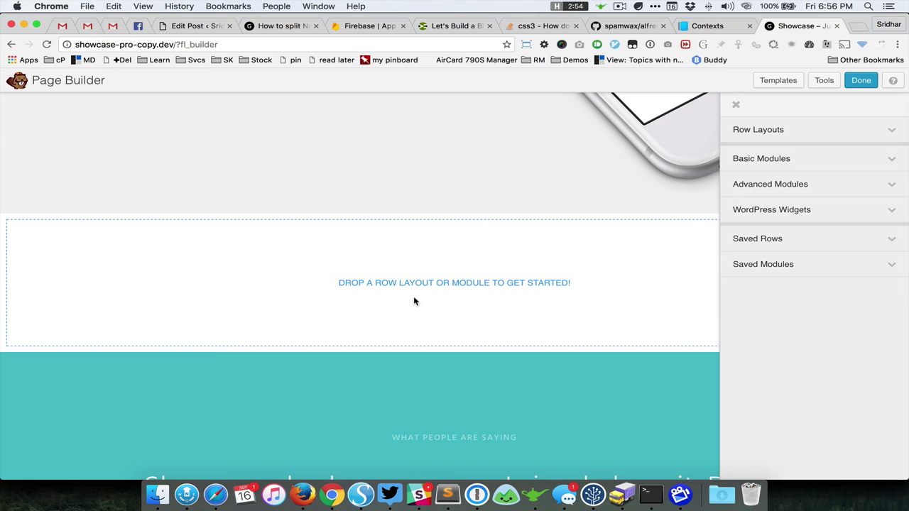
# Insert the Our Services template from the Content Pages template category into the empty area.
pyautogui.click(763, 88)
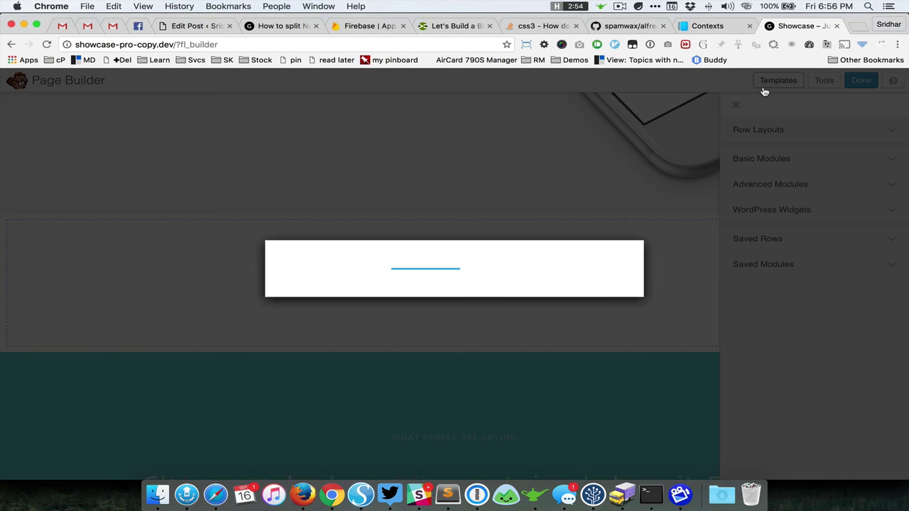
pyautogui.click(566, 118)
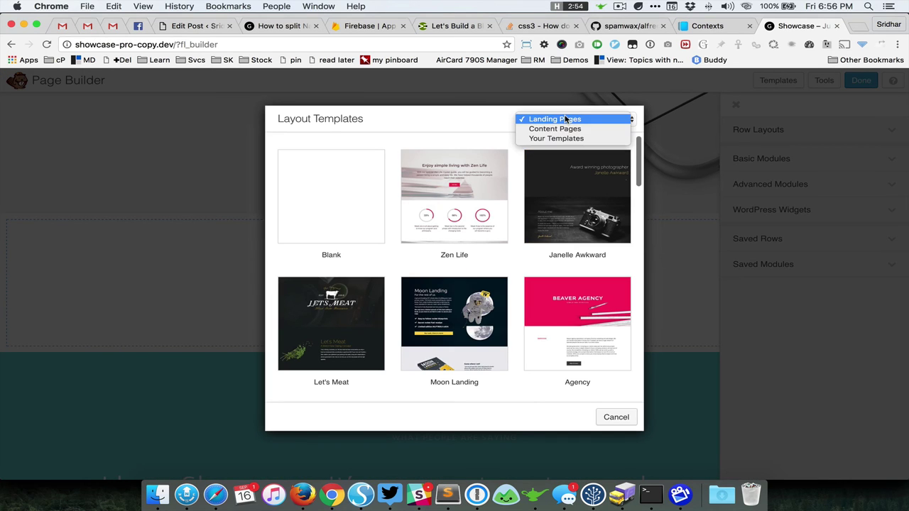
pyautogui.click(569, 128)
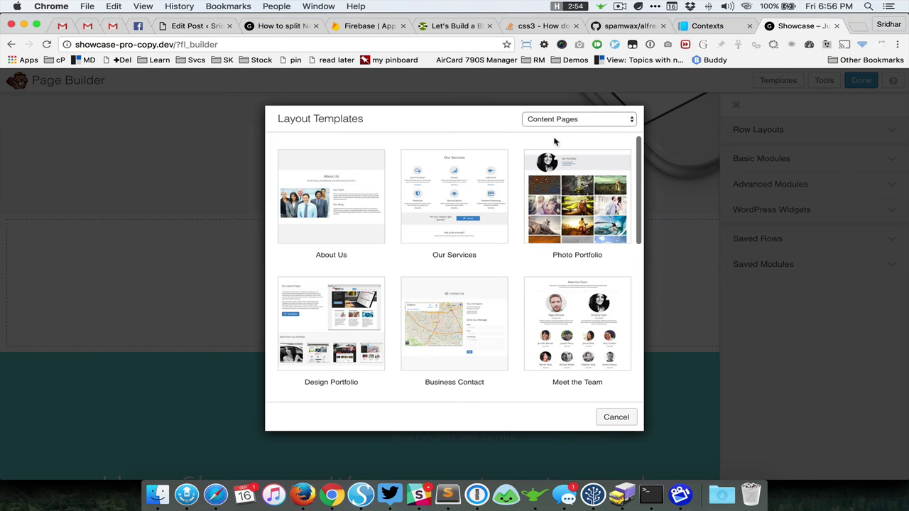
pyautogui.click(472, 205)
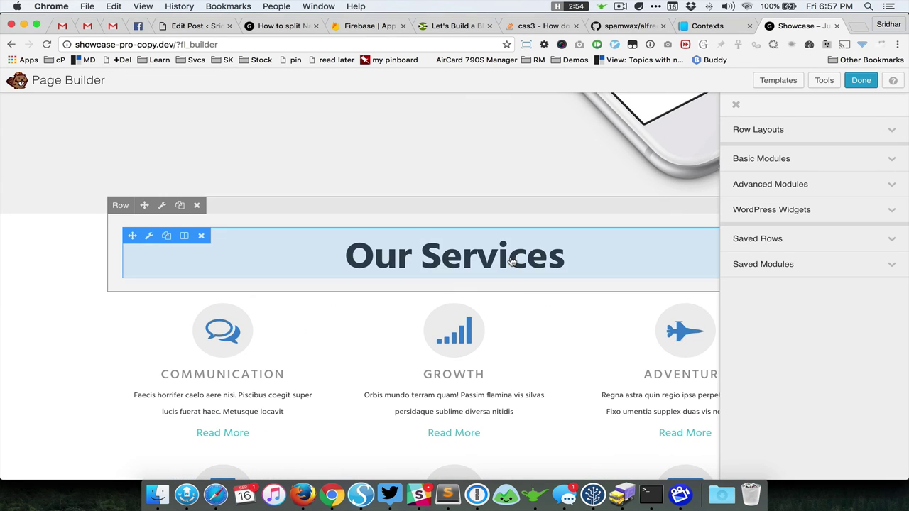
pyautogui.scroll(-5, 511, 259)
pyautogui.scroll(2, 511, 261)
pyautogui.scroll(-2, 560, 220)
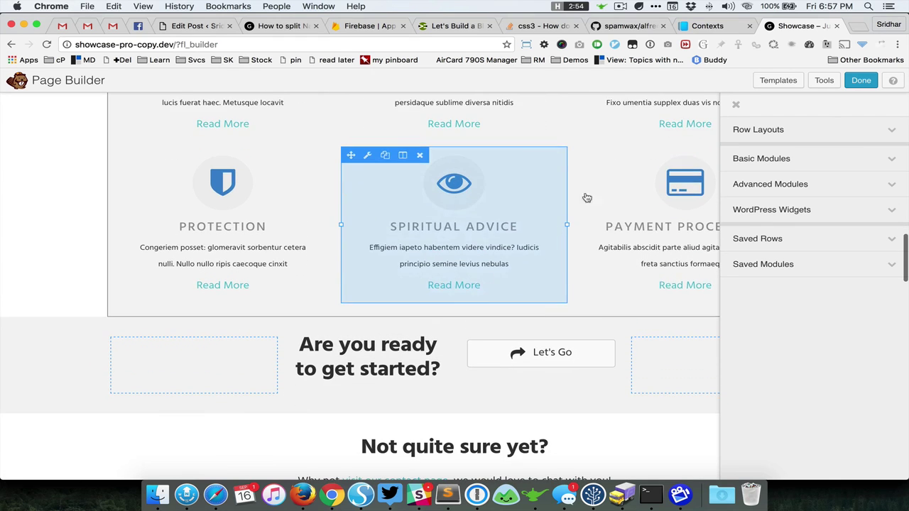
# Publish the Beaver Builder changes and scroll the live front page to the Our Services section.
pyautogui.click(861, 80)
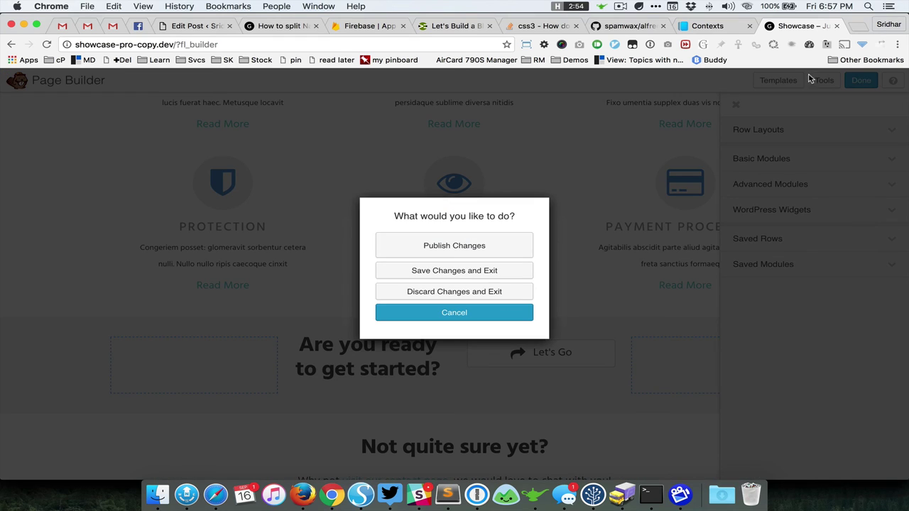
pyautogui.click(496, 243)
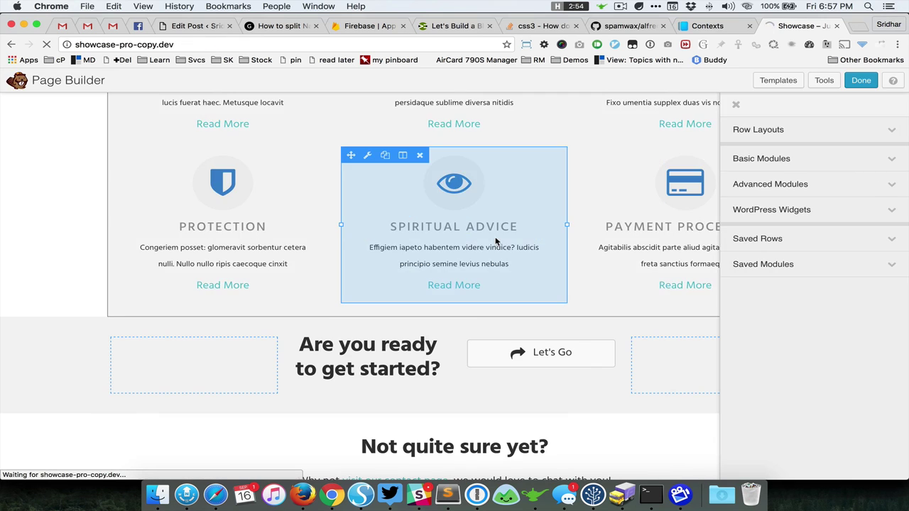
pyautogui.scroll(-10, 495, 234)
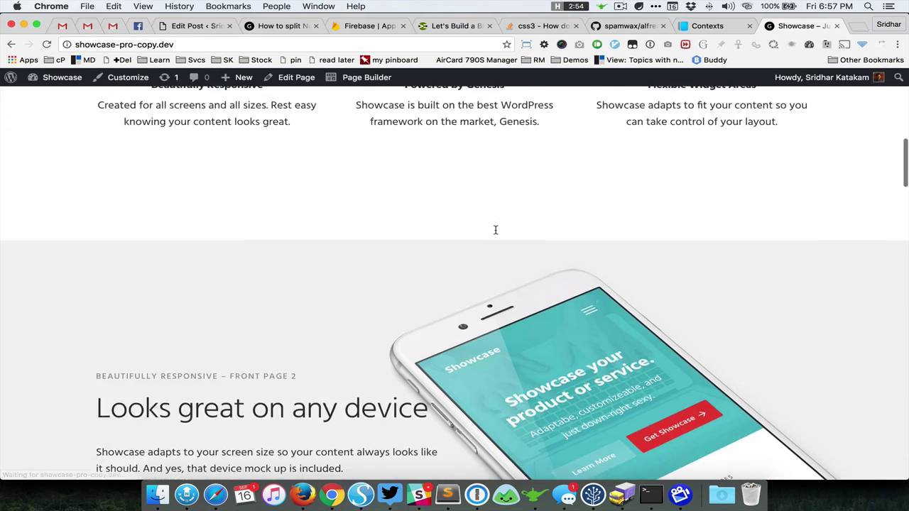
pyautogui.scroll(-15, 495, 229)
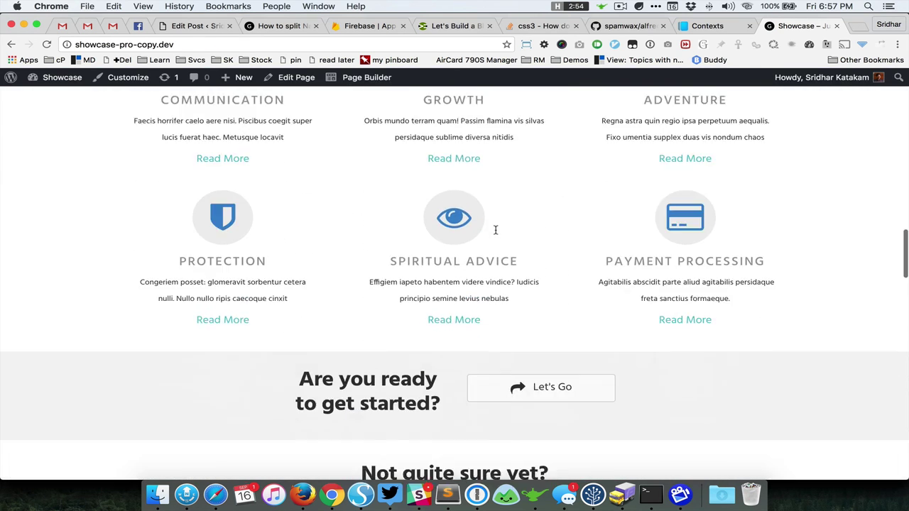